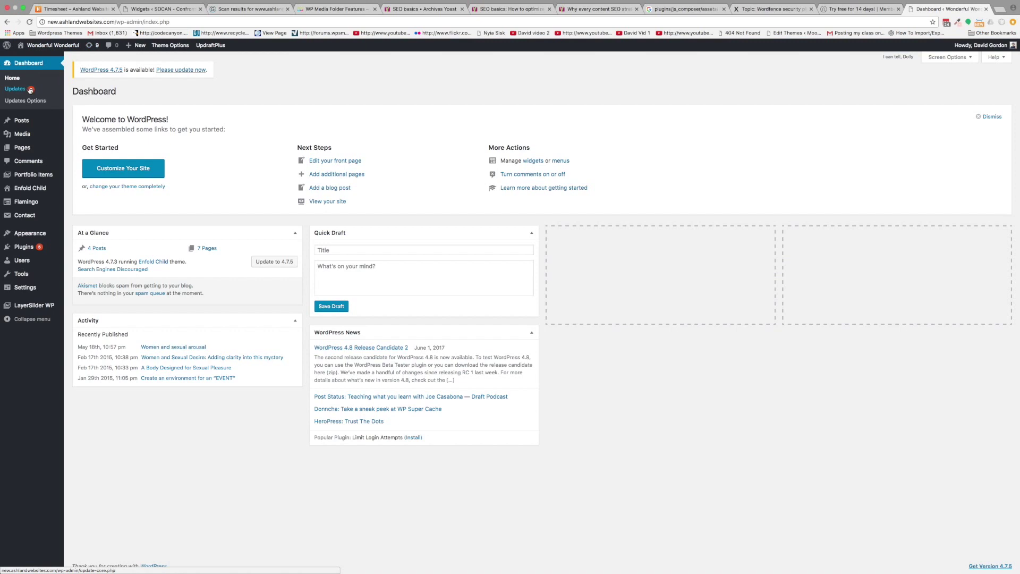
- Open the Settings tab of UpdraftPlus Backups
mouse_move(29, 181)
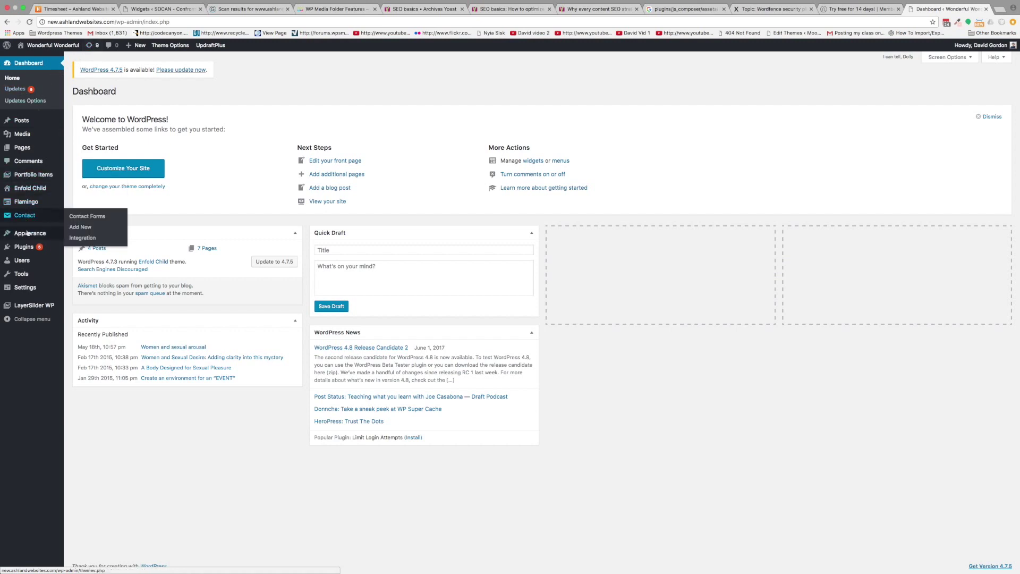
mouse_move(29, 276)
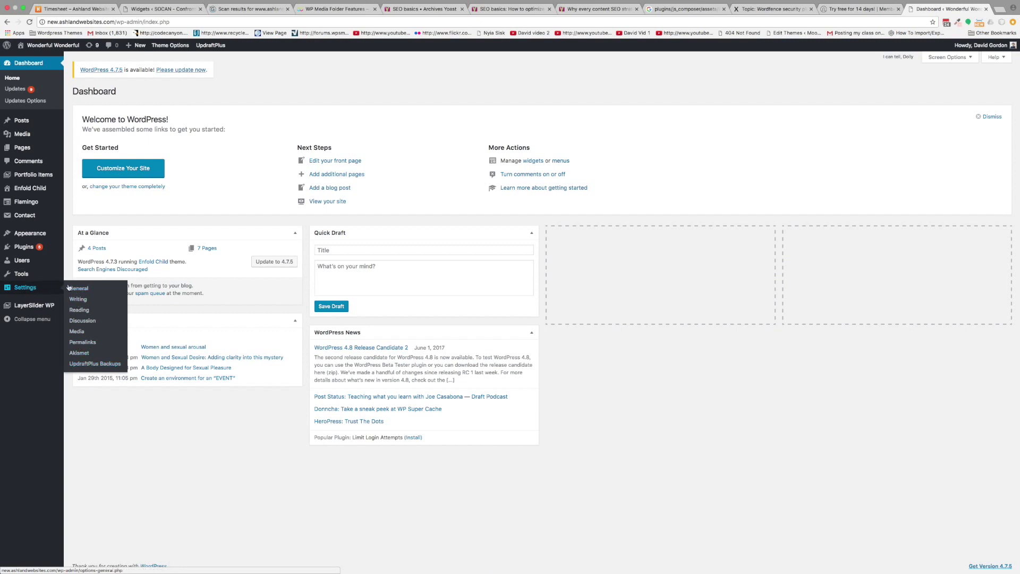
left_click(82, 364)
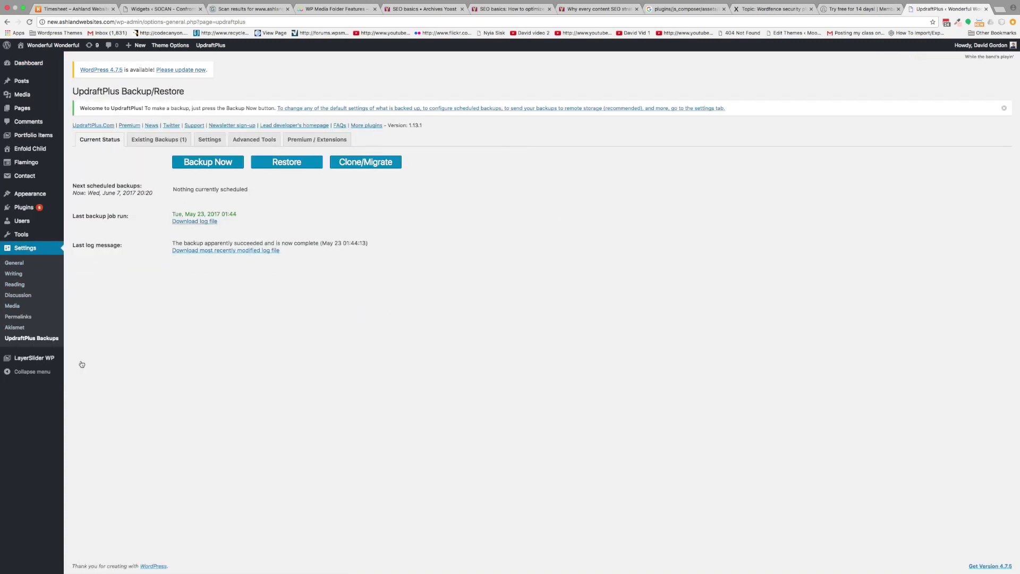
left_click(211, 142)
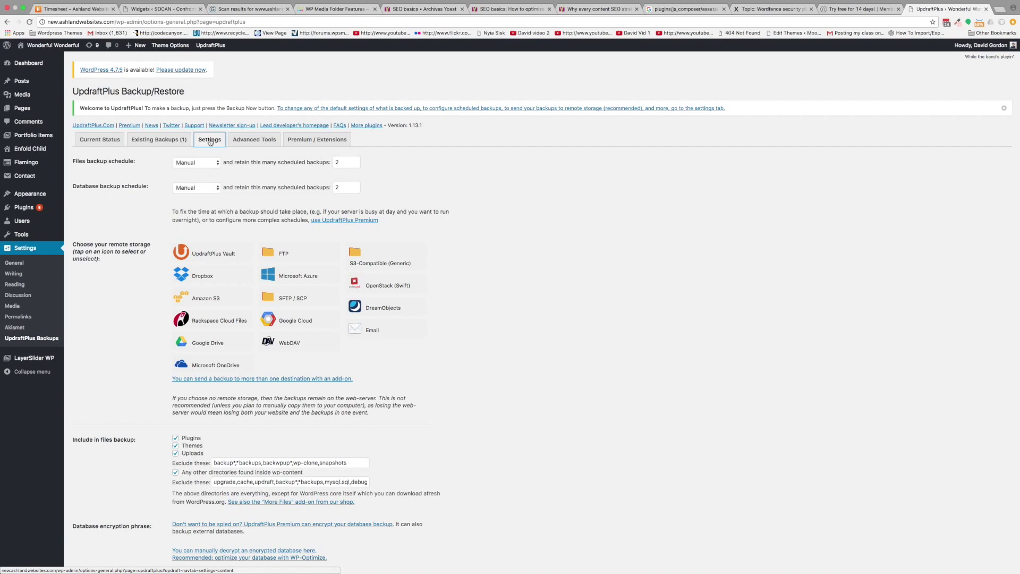
- Keep files and database schedules at Manual and set both retain counts to 12
left_click(193, 163)
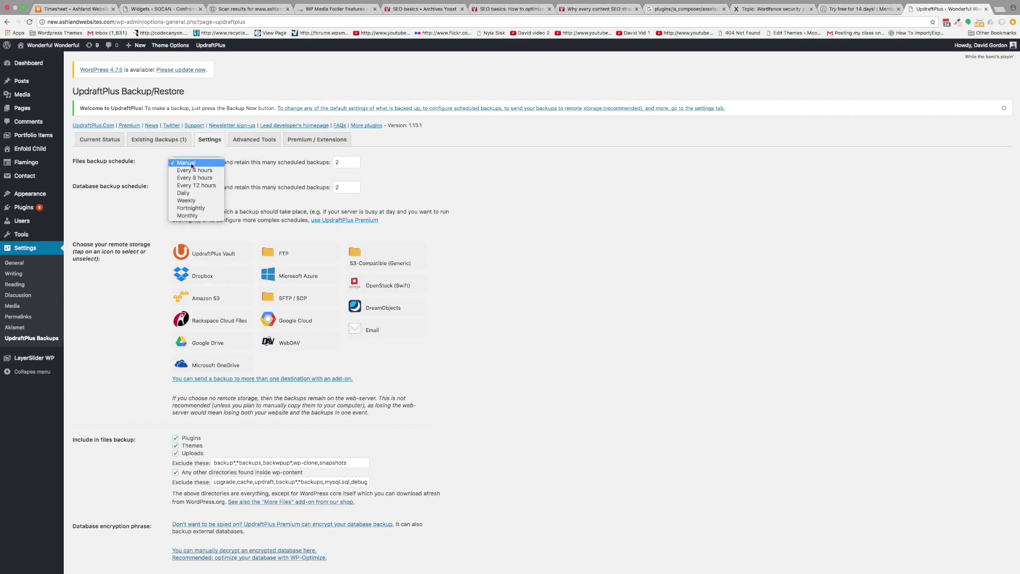
left_click(192, 163)
left_click(336, 164)
type("1")
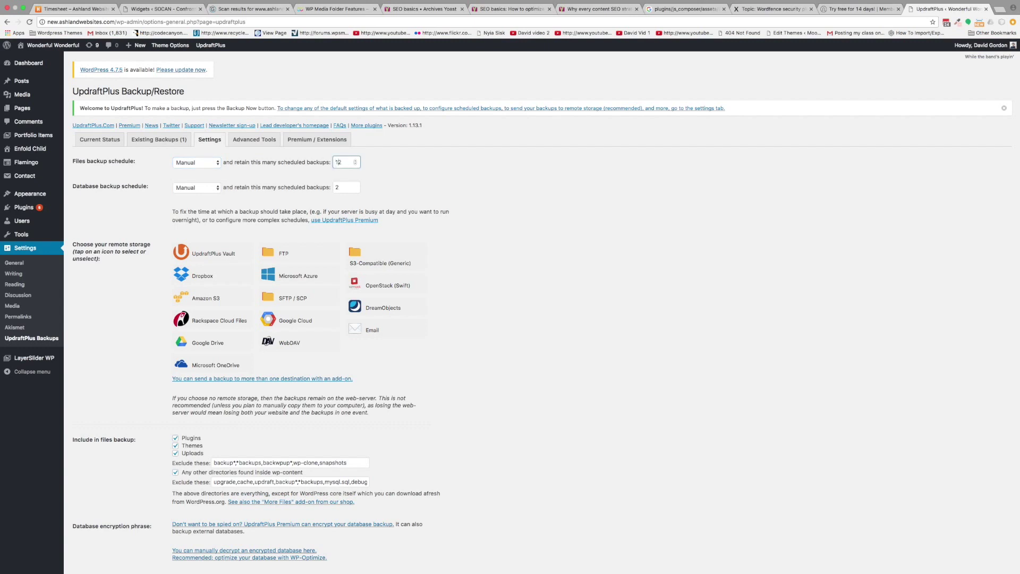
left_click(335, 187)
type("1")
scroll(252, 186, "down", 5)
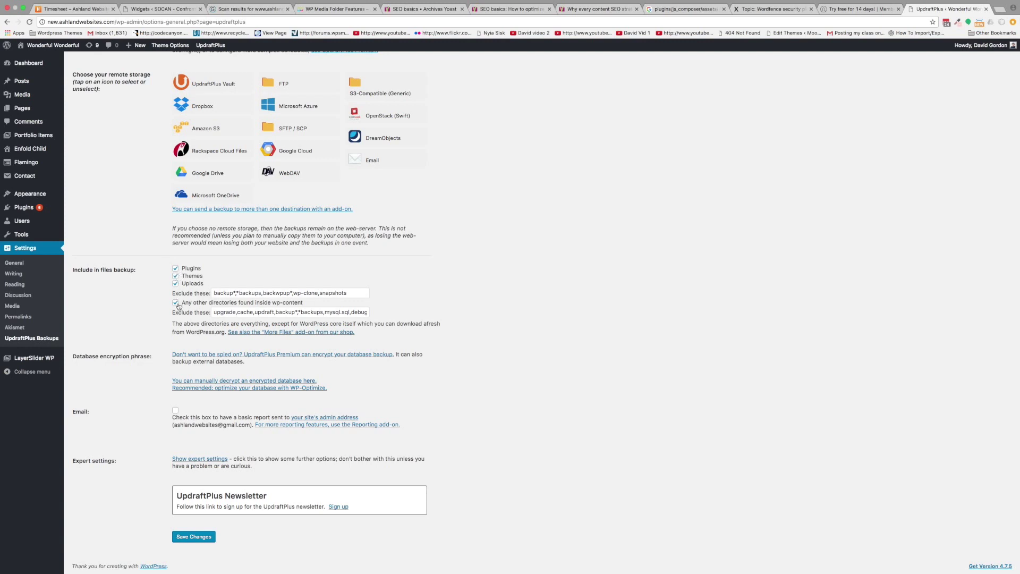
scroll(178, 306, "up", 3)
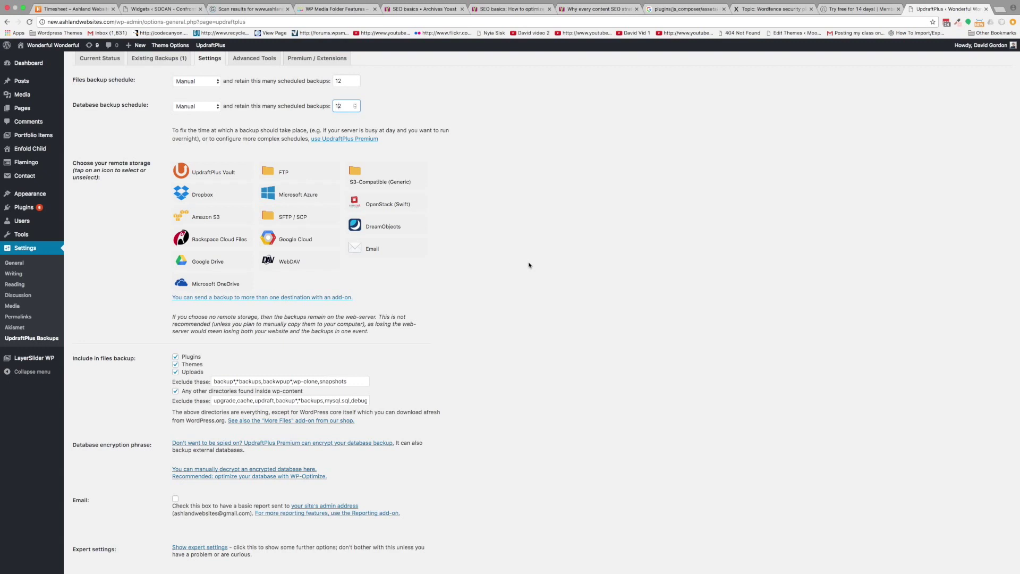
scroll(529, 265, "up", 1)
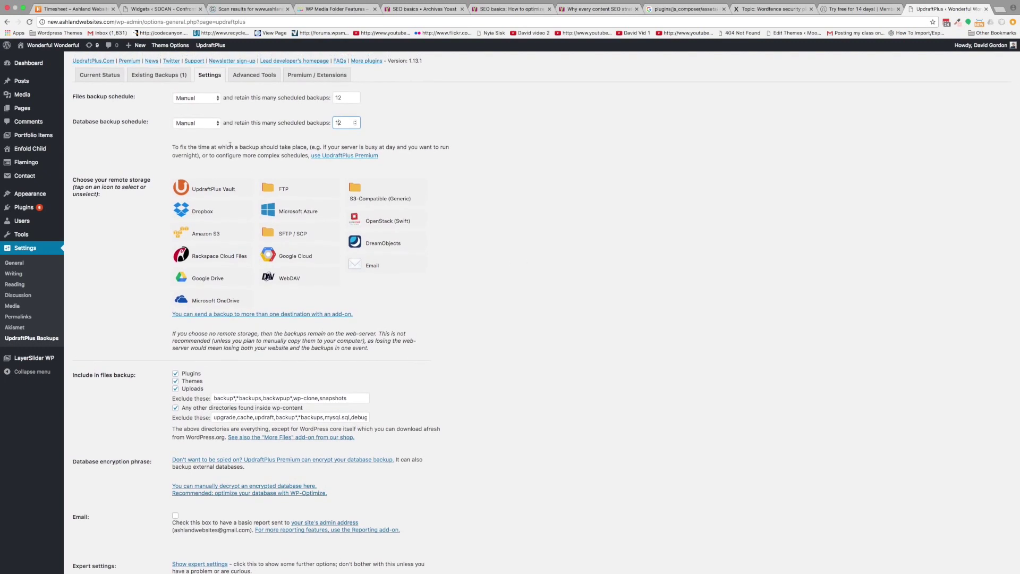
- Run a one-time database and files backup with Backup Now, then view Existing Backups
left_click(118, 80)
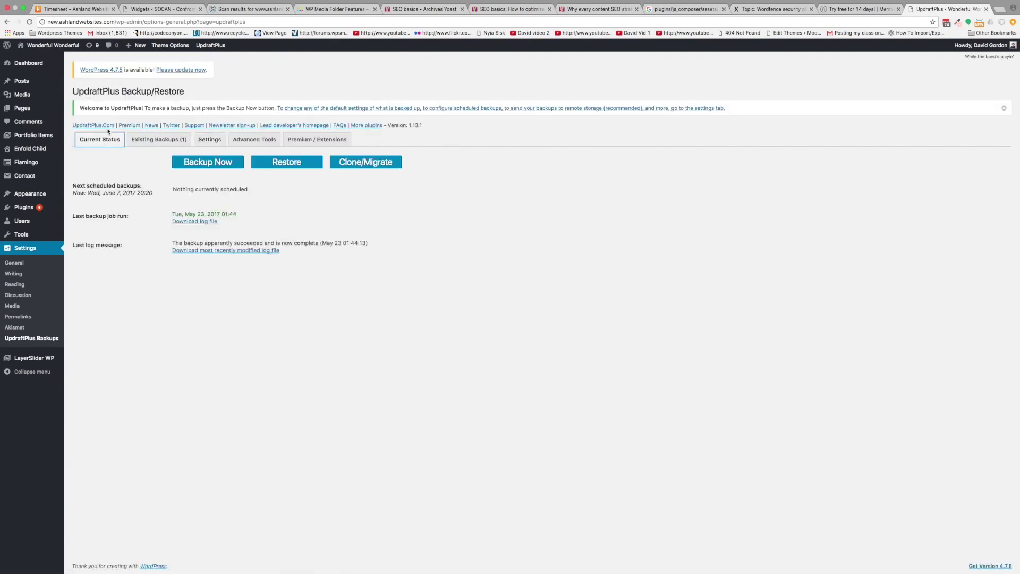
left_click(221, 167)
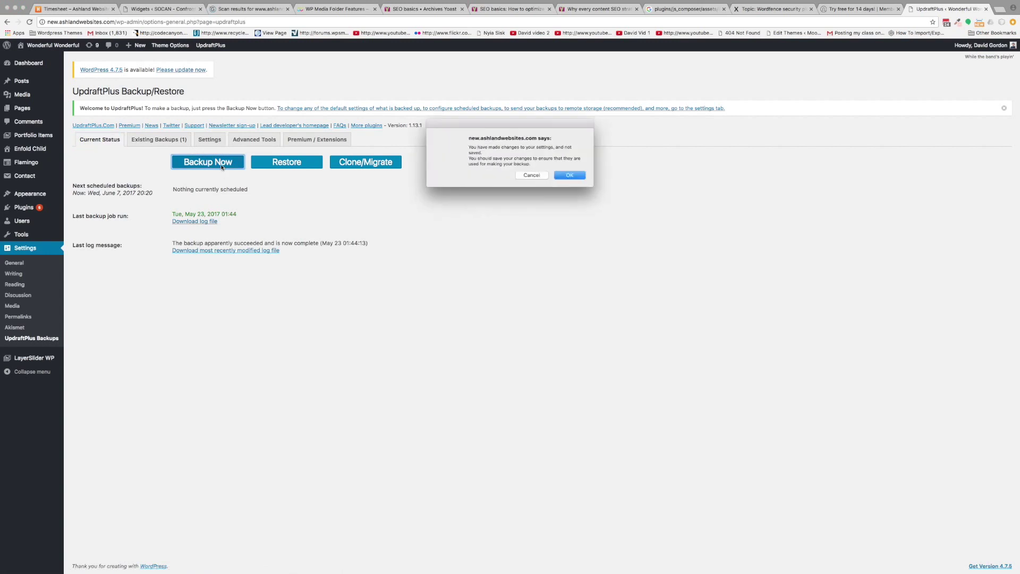
left_click(569, 175)
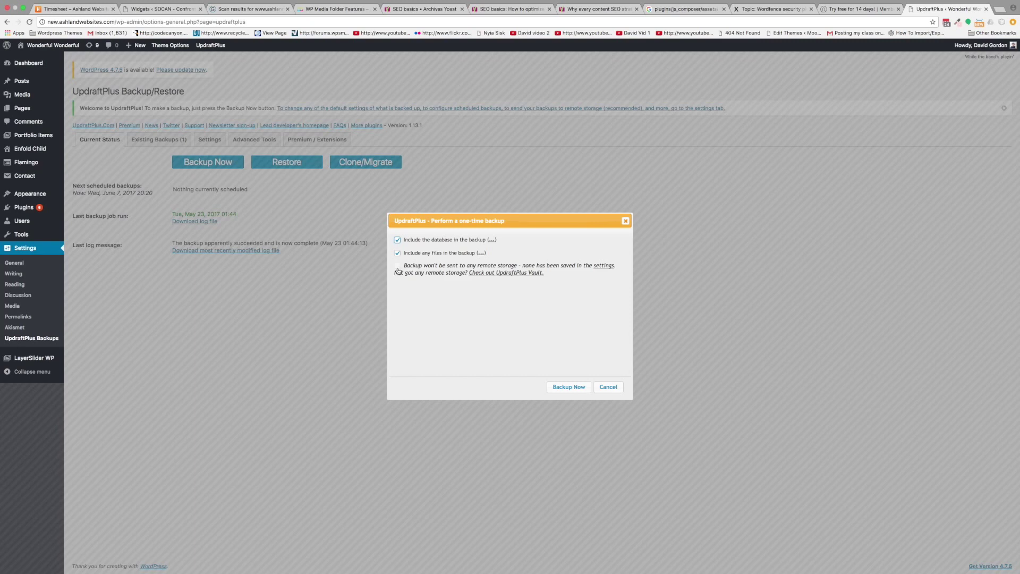
left_click(570, 387)
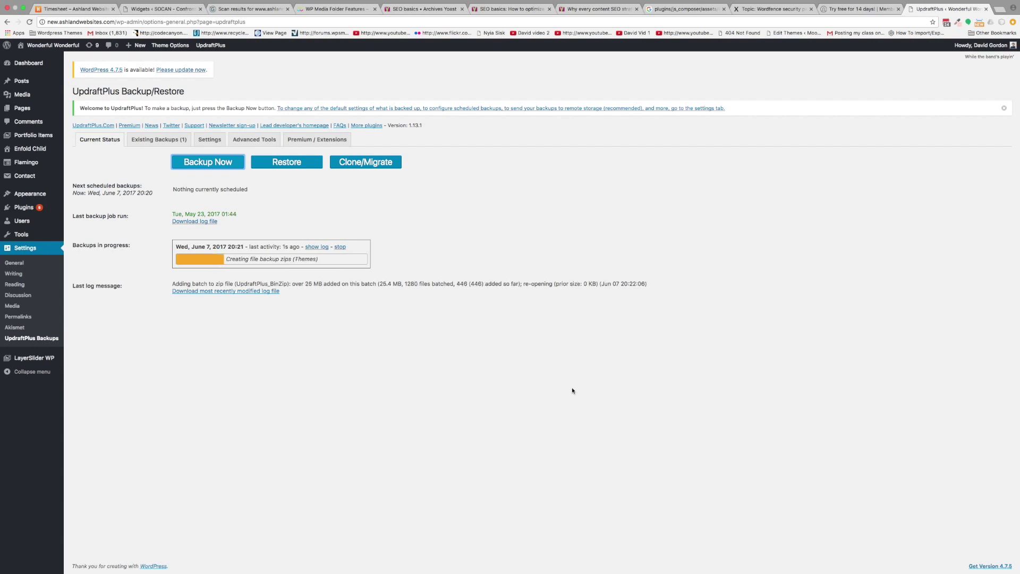
left_click(165, 142)
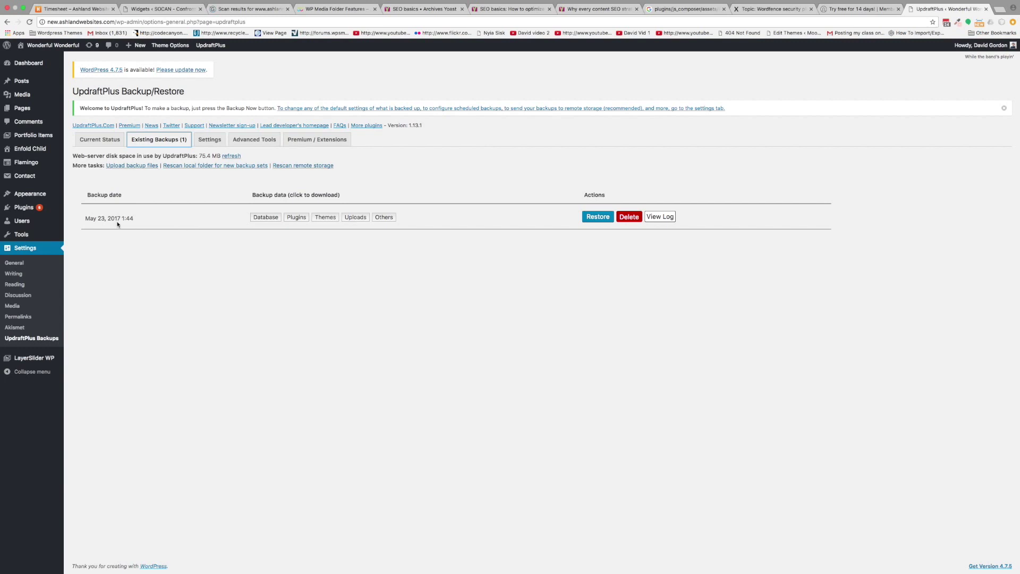
- Rescan the local folder for new backup sets, then leave for the Updates page
left_click(192, 166)
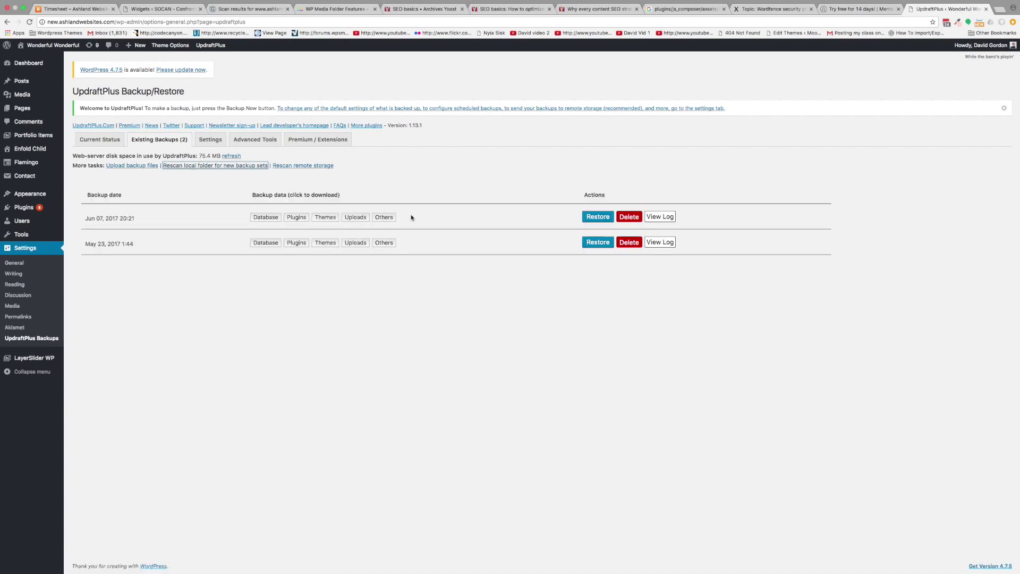
left_click(88, 47)
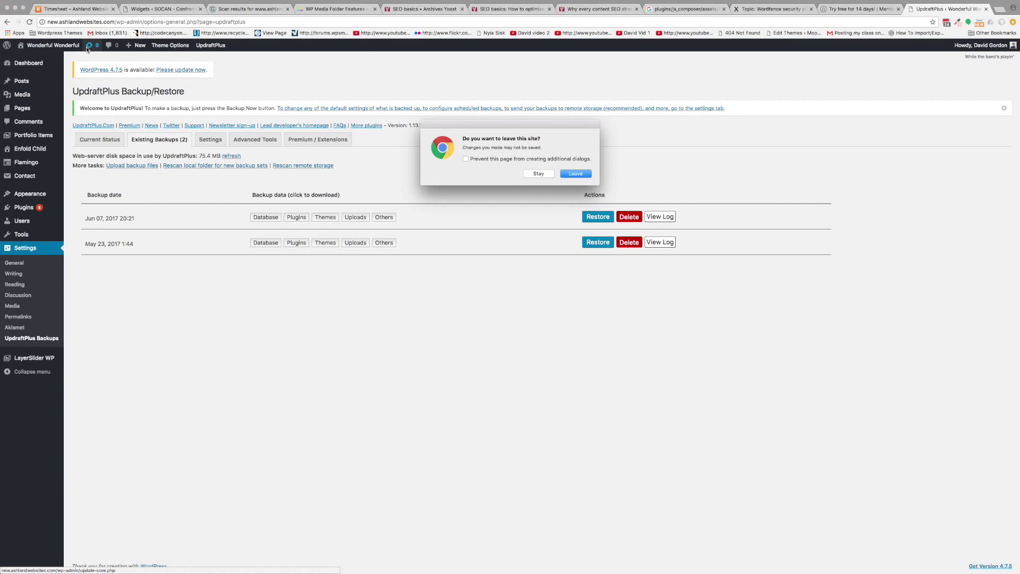
left_click(581, 174)
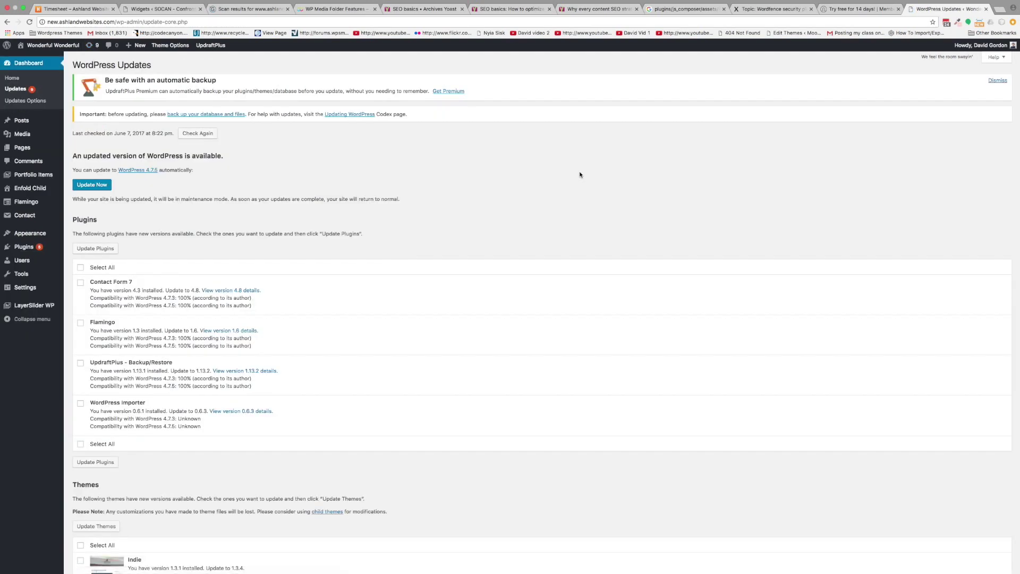
- Review the available updates and upgrade WordPress core to 4.7.5
scroll(580, 174, "down", 3)
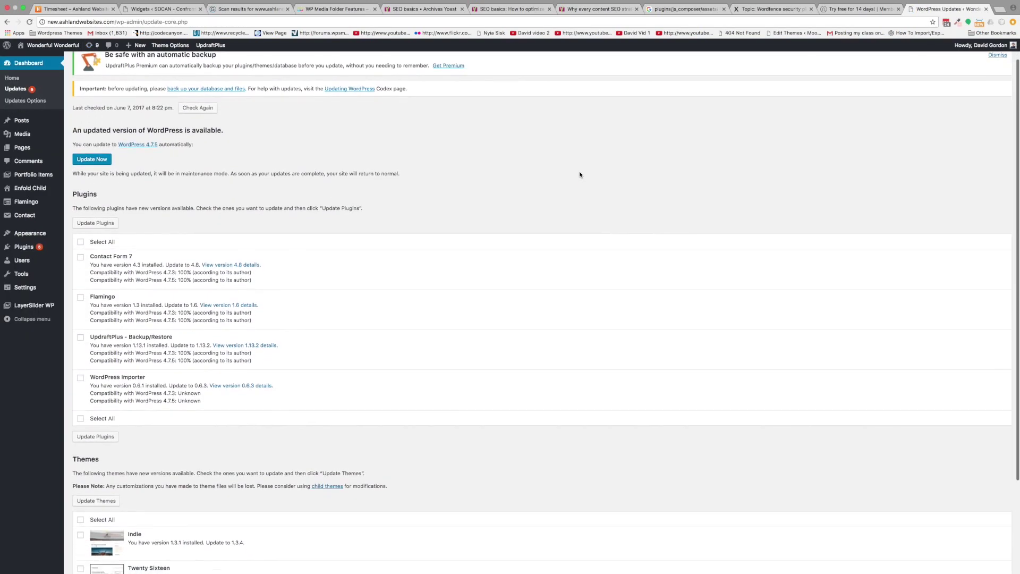
scroll(581, 174, "up", 3)
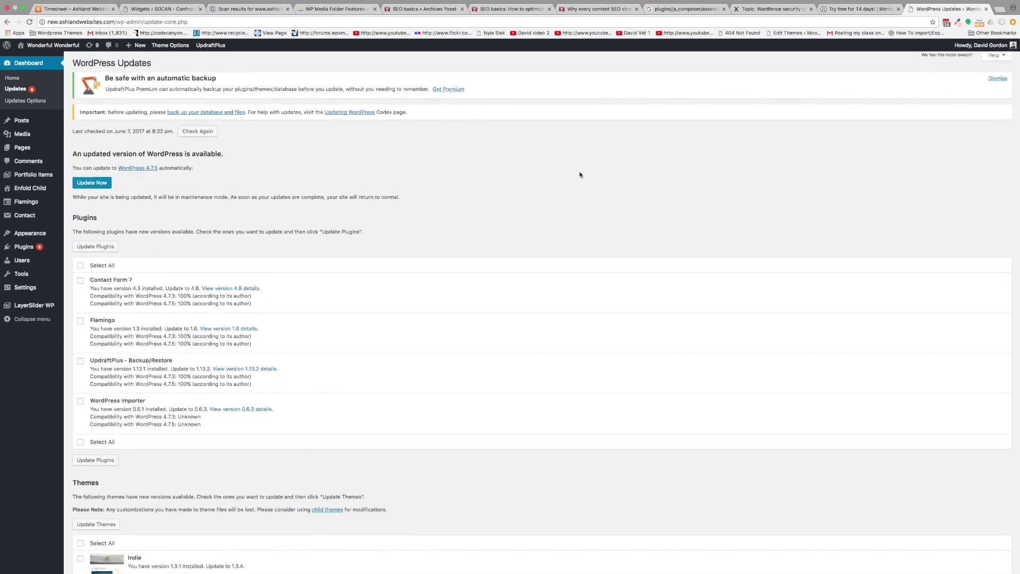
scroll(580, 174, "down", 1)
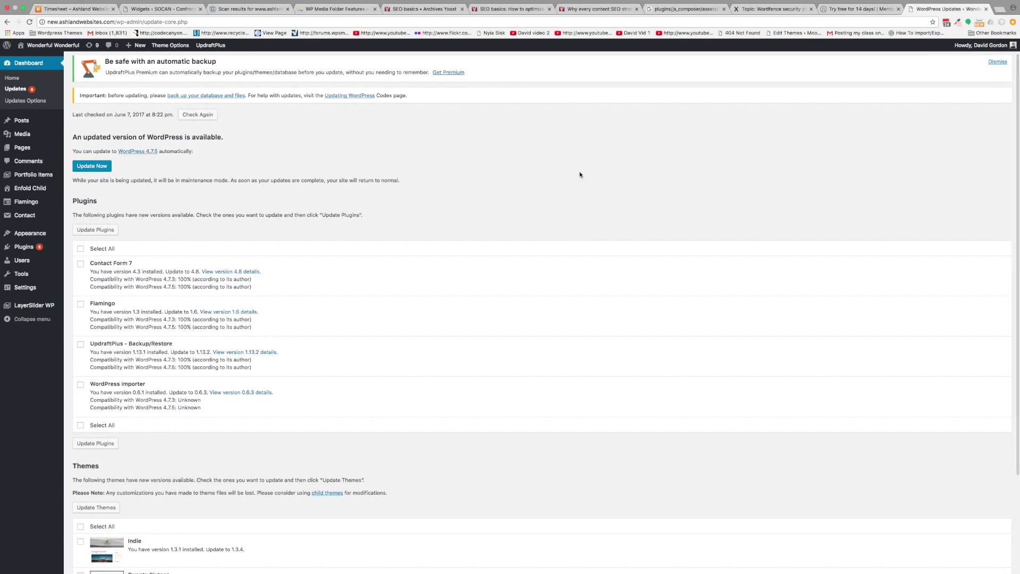
scroll(574, 174, "up", 1)
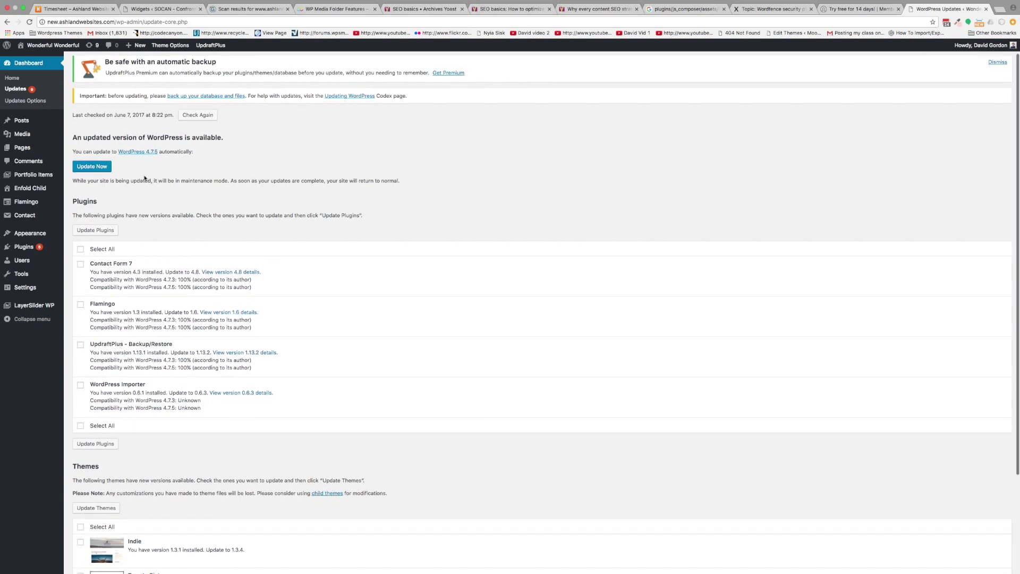
scroll(196, 215, "down", 5)
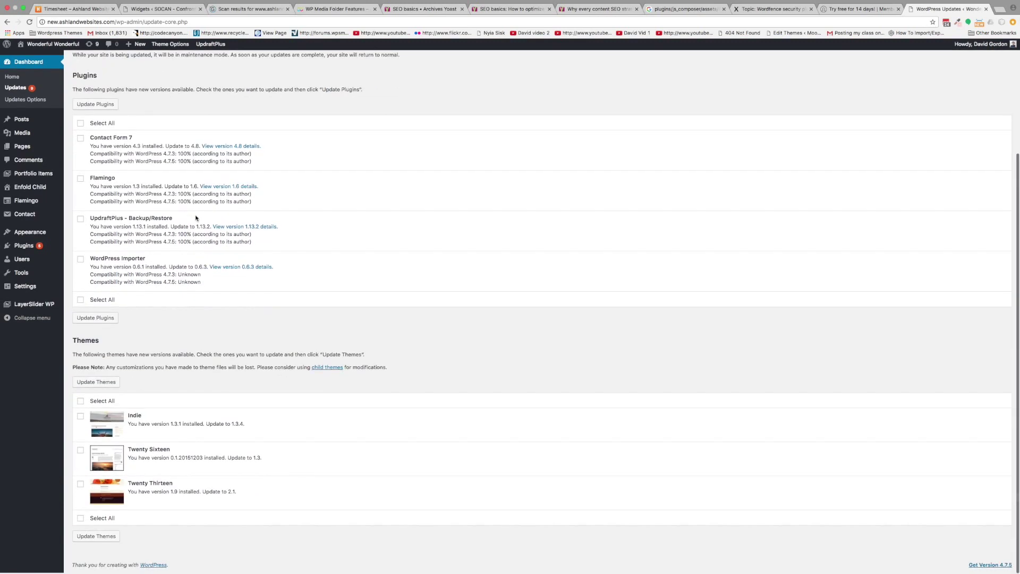
scroll(220, 435, "up", 5)
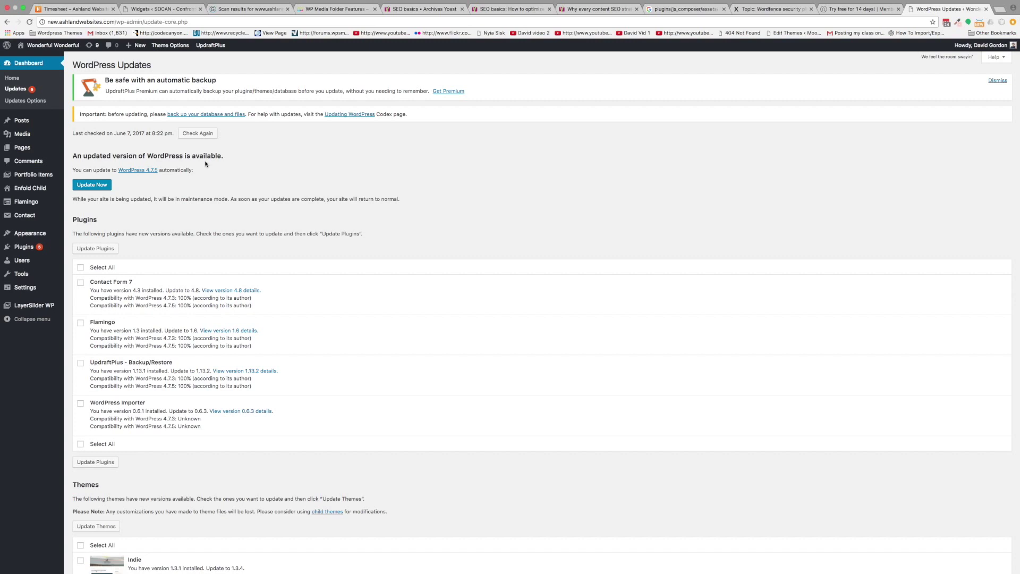
left_click(89, 190)
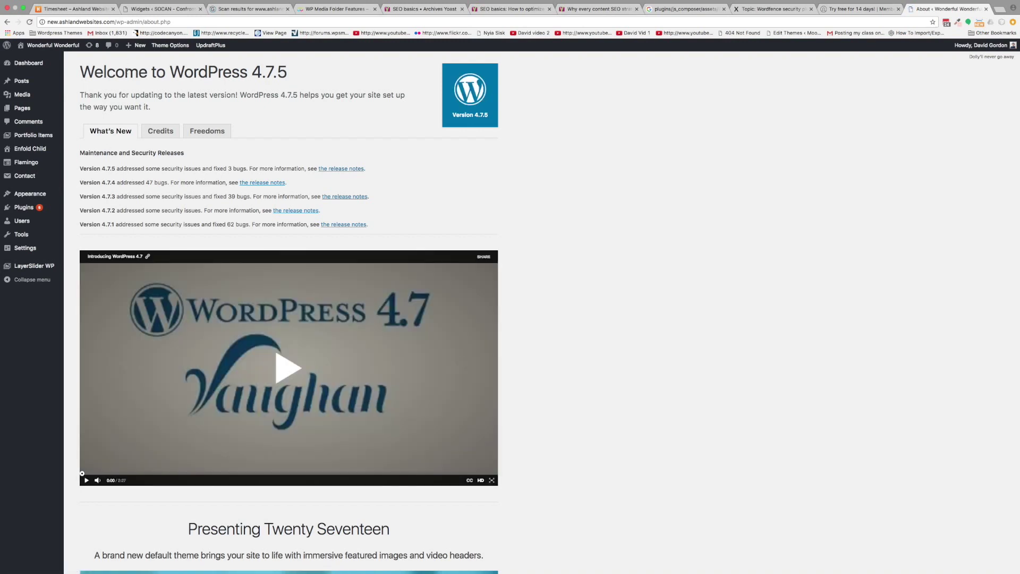
- Update all four plugins: Contact Form 7, Flamingo, UpdraftPlus and WordPress Importer
left_click(92, 48)
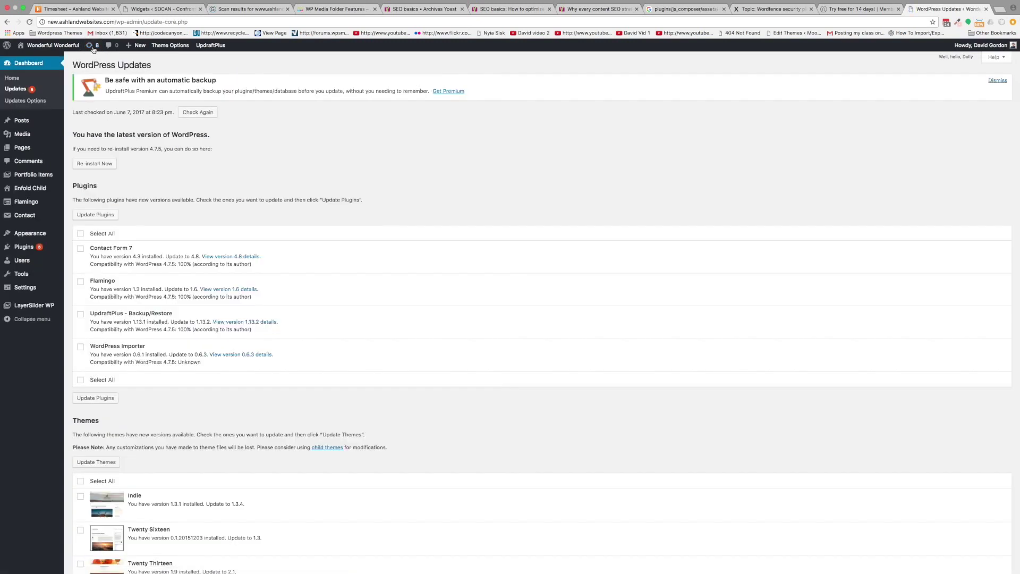
scroll(167, 210, "down", 3)
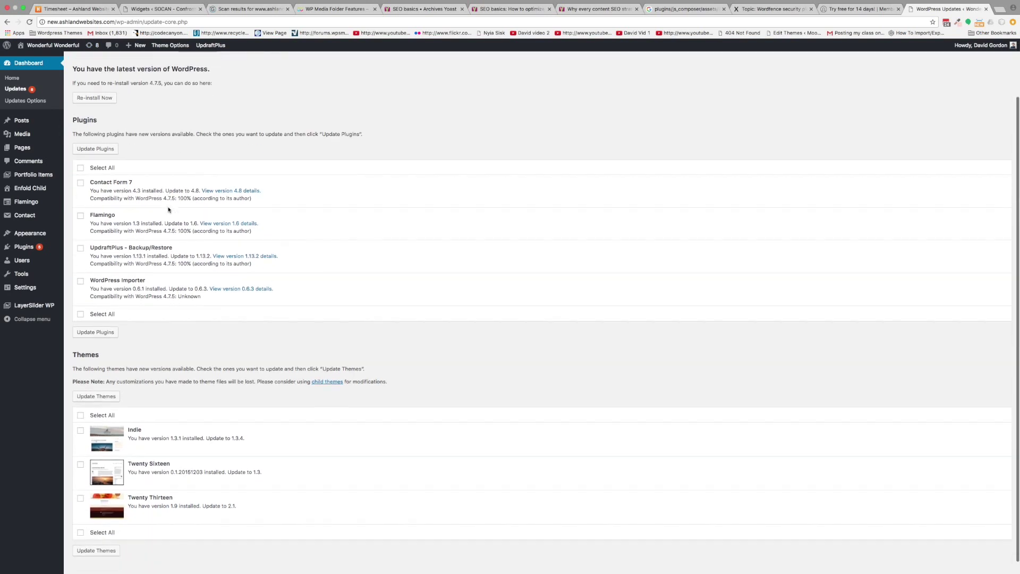
left_click(80, 169)
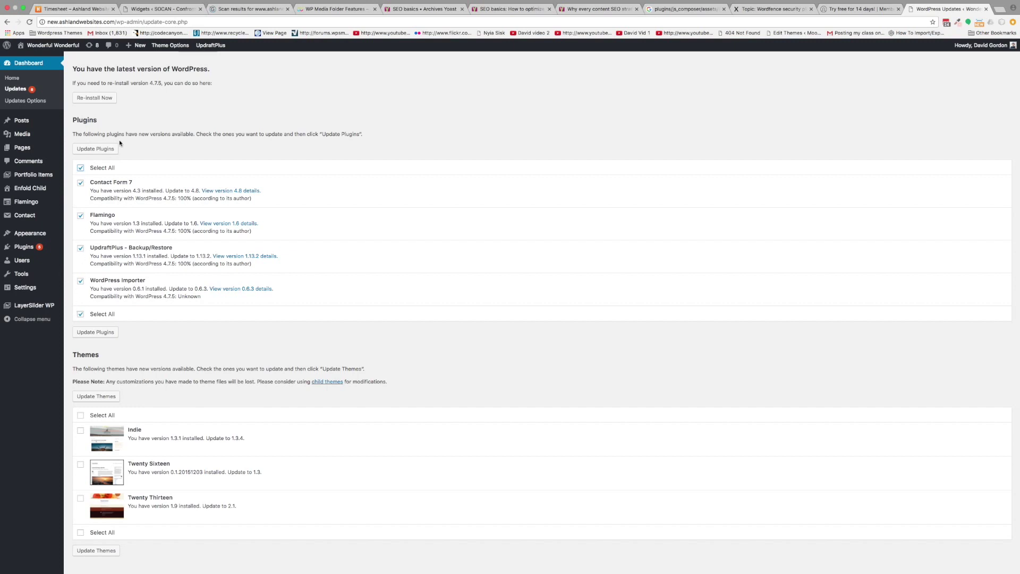
left_click(105, 152)
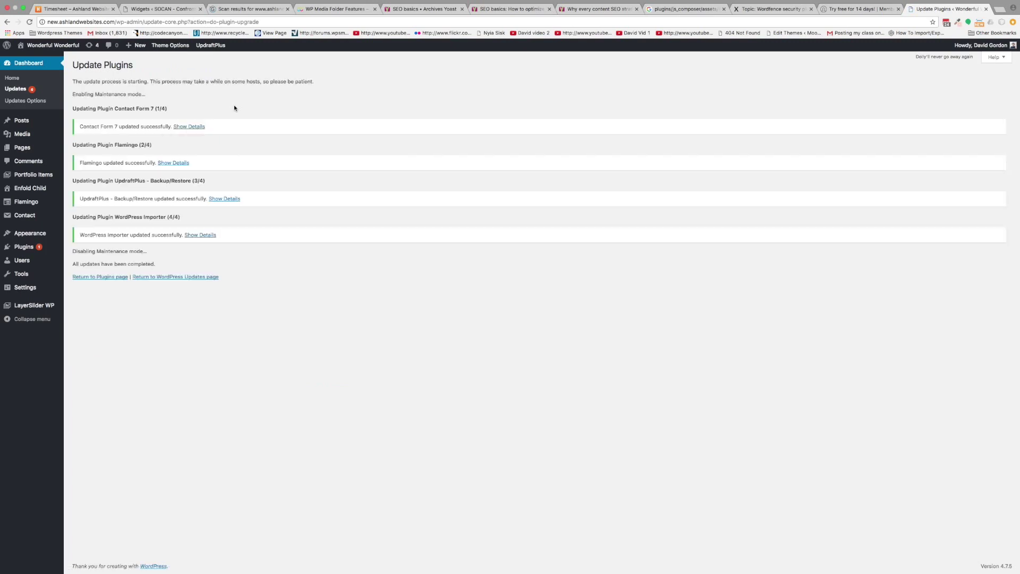
left_click(91, 47)
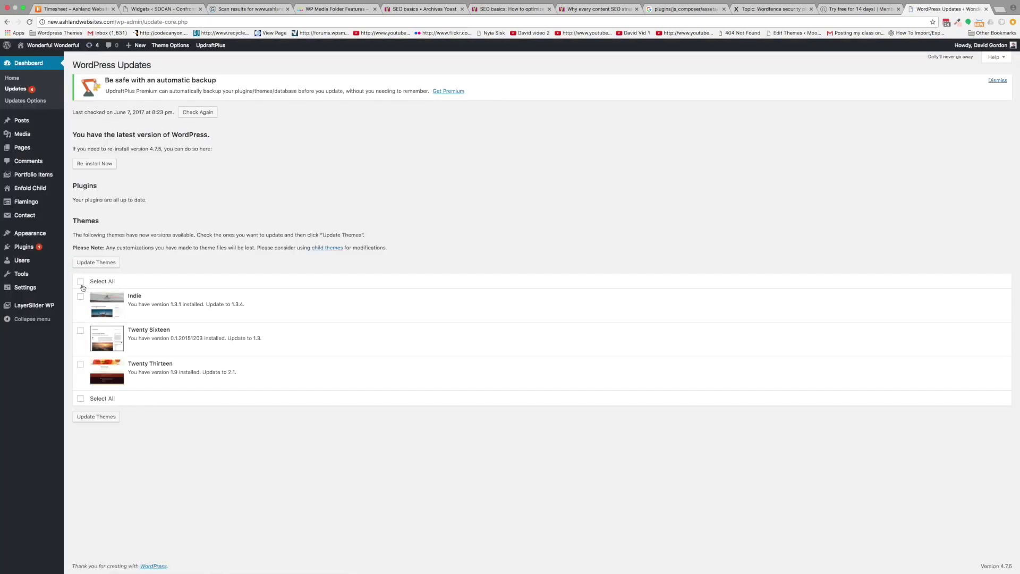
- Update all three themes: Indie, Twenty Sixteen and Twenty Thirteen
left_click(80, 282)
left_click(96, 262)
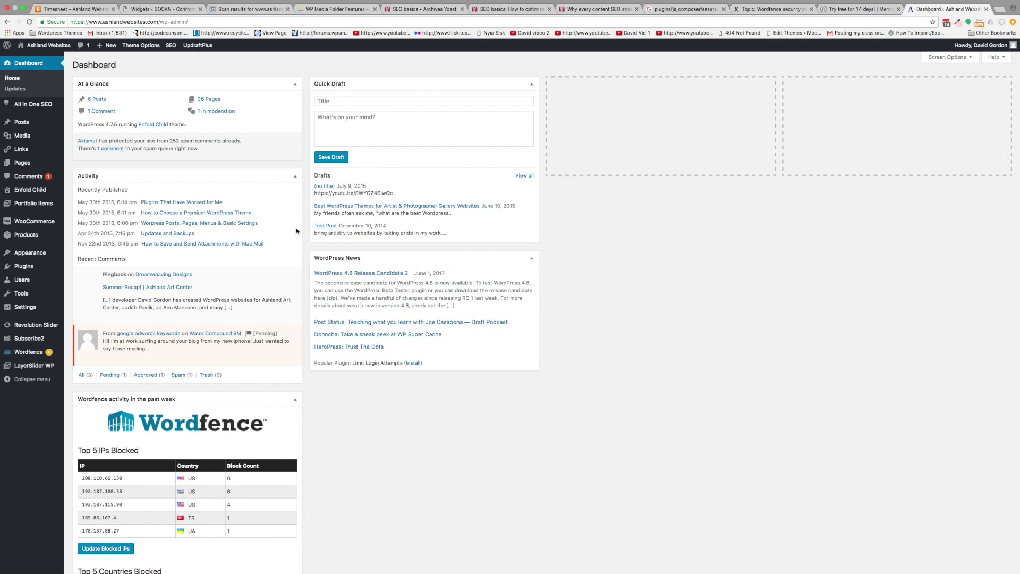
- Browse the live site's home and Portfolio pages, ending on the Contact page
left_click(57, 46)
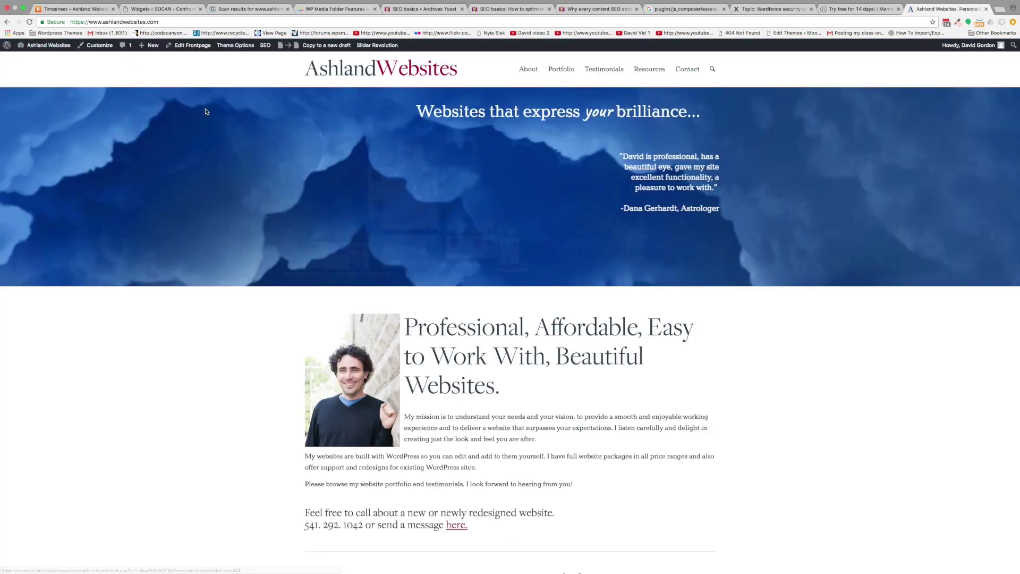
scroll(206, 111, "down", 15)
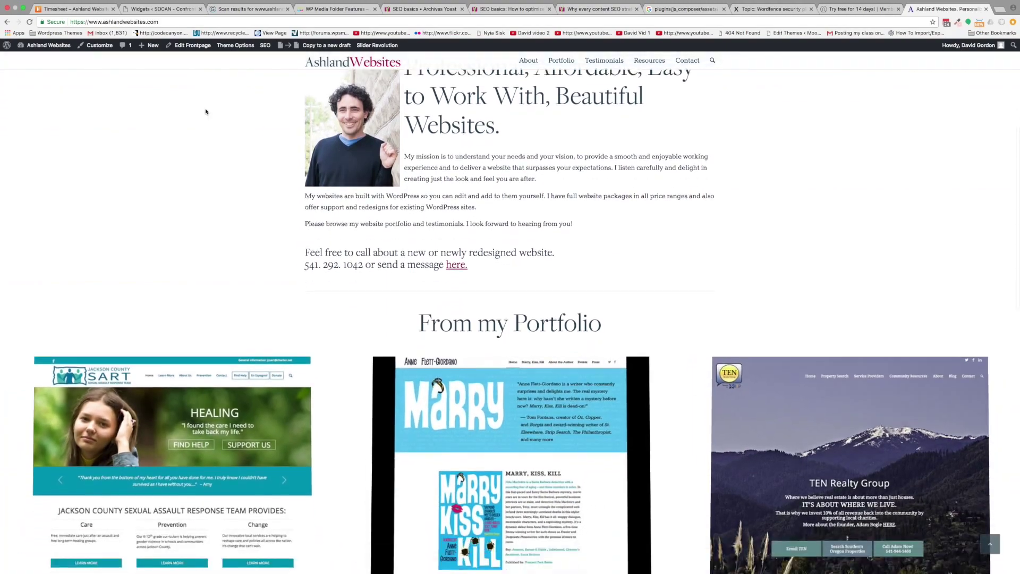
scroll(206, 111, "down", 10)
scroll(319, 160, "up", 20)
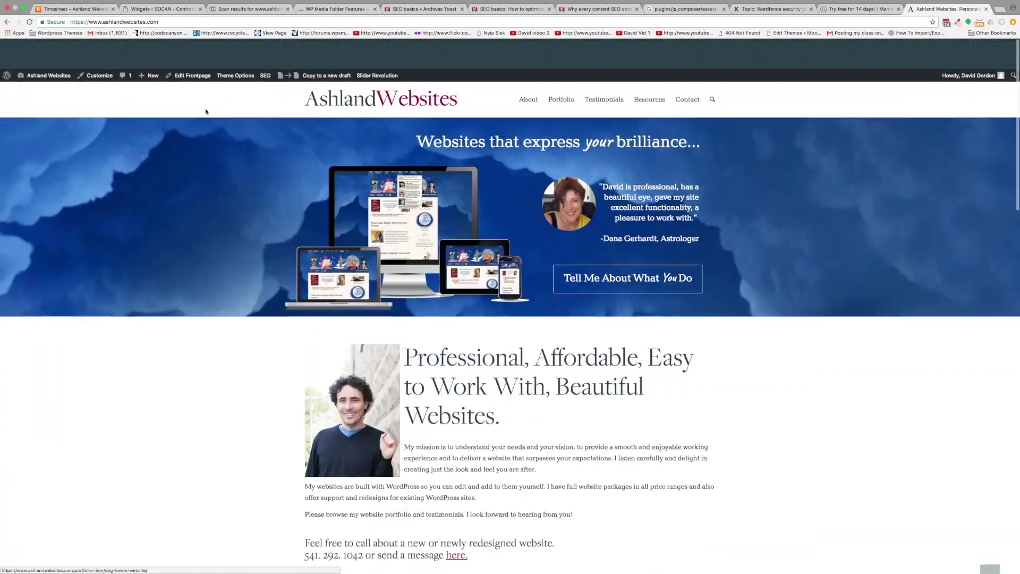
left_click(568, 72)
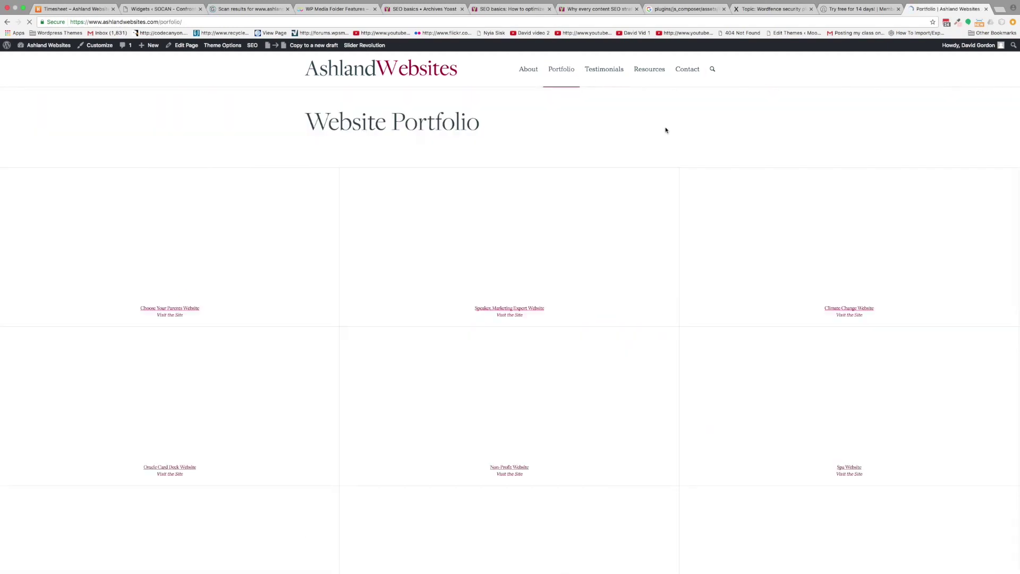
scroll(666, 130, "down", 3)
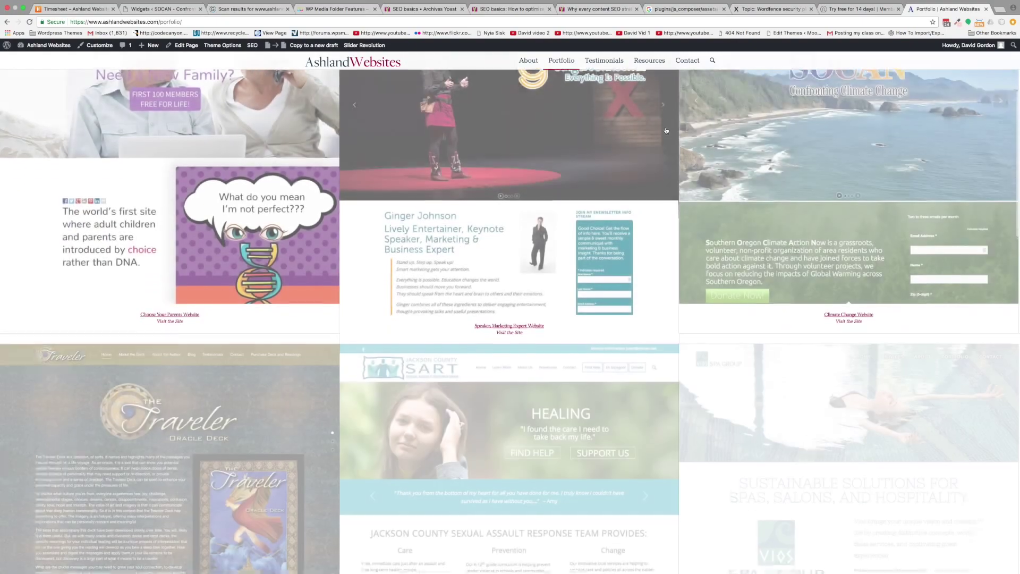
scroll(666, 130, "down", 12)
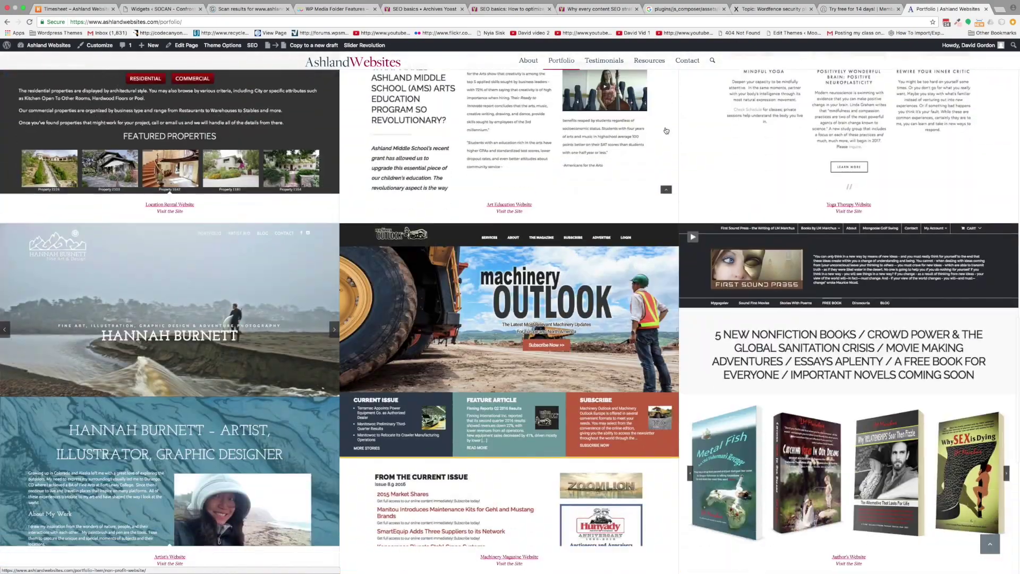
left_click(683, 63)
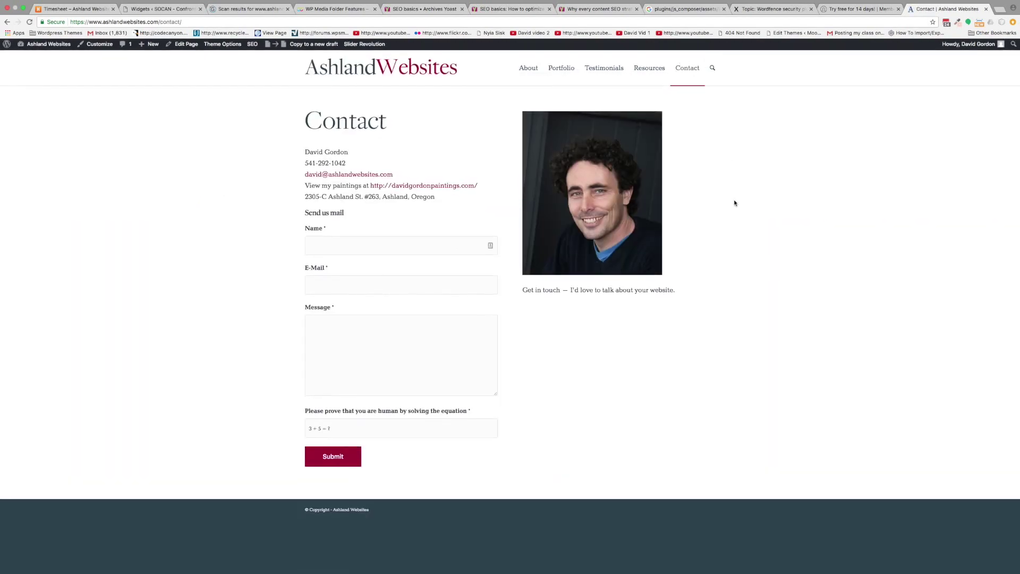
- Submit the contact form with the sender's name and e-mail, message 'Test' and equation answer 8
left_click(314, 254)
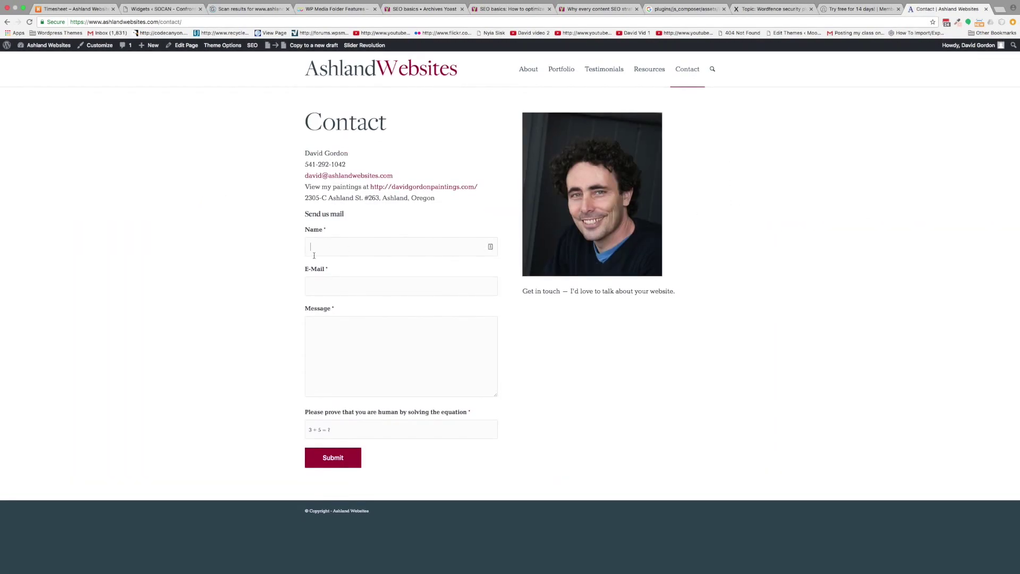
type("David")
key("Tab")
key("Tab")
type("Test")
left_click(354, 428)
type("8")
left_click(346, 467)
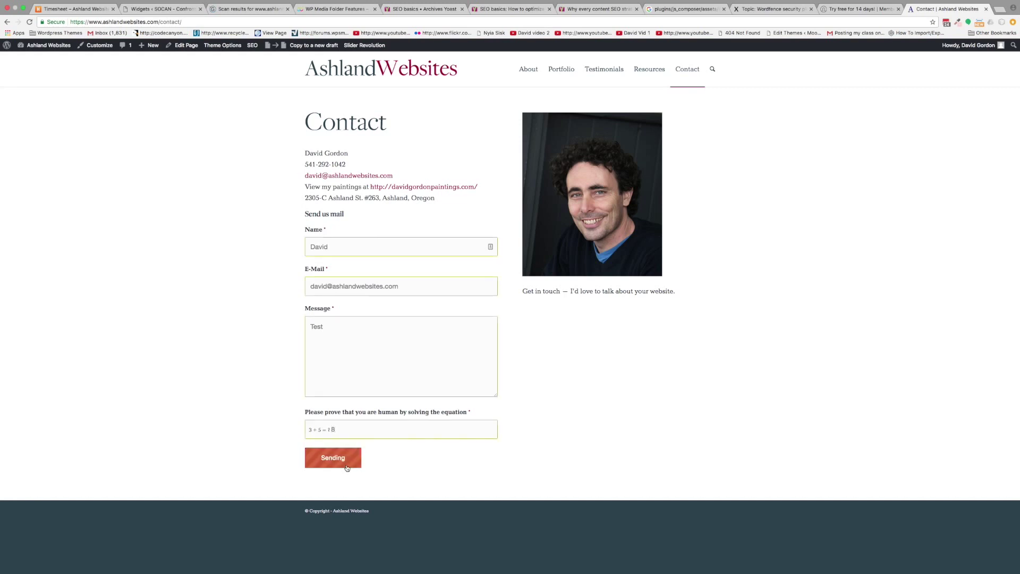